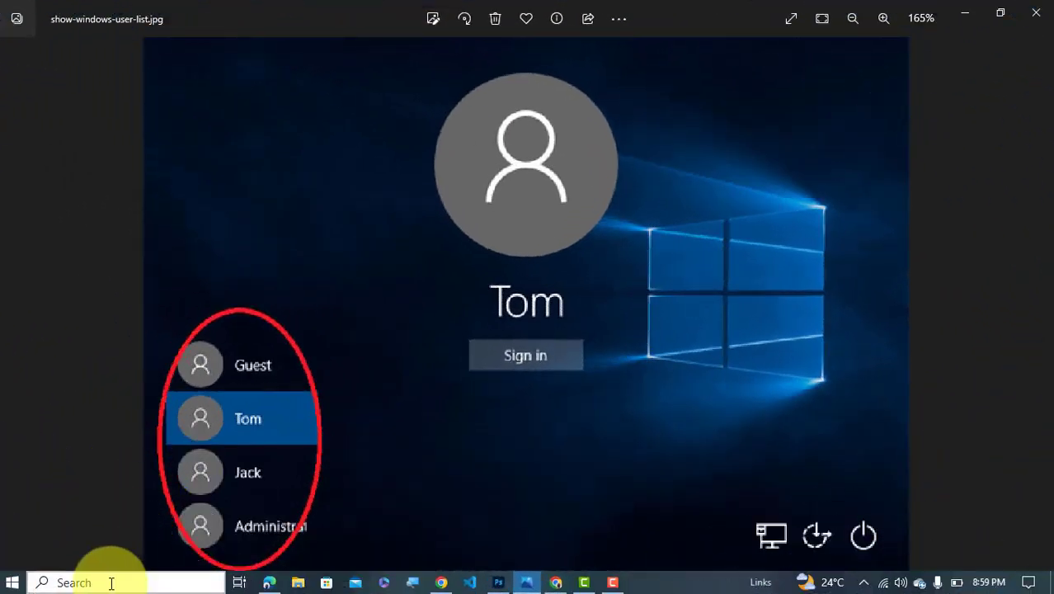
Launch the Settings app from the Start menu after abandoning a search for it
left_click(112, 583)
type("S")
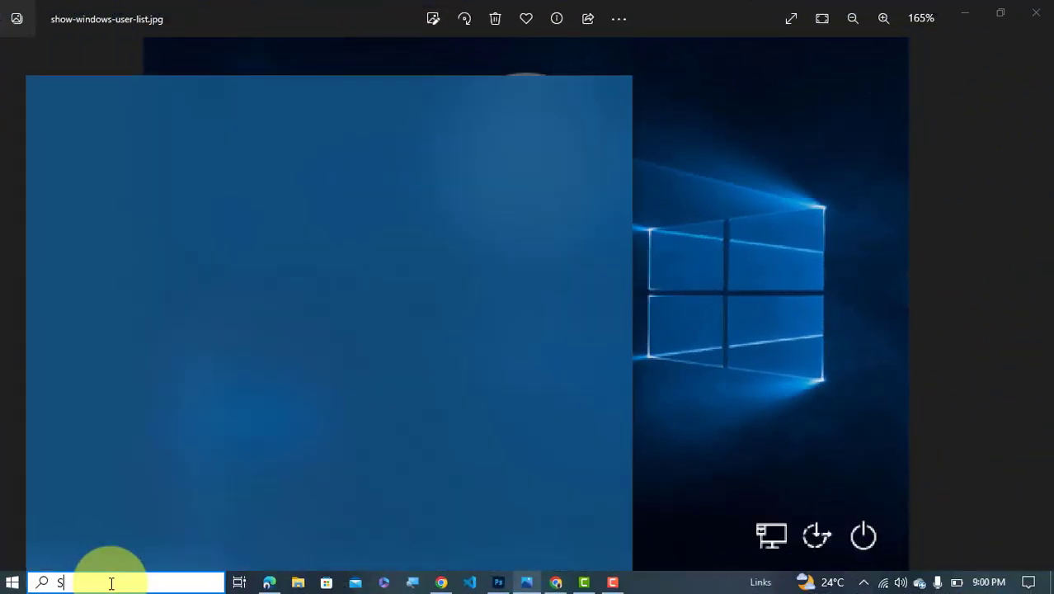
type("ETT")
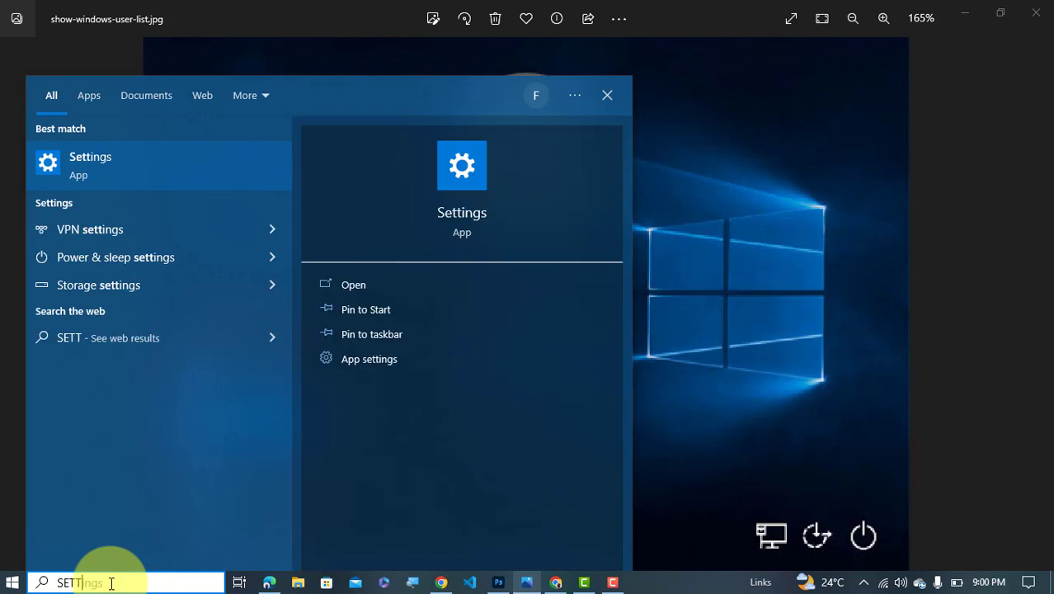
type("INGS")
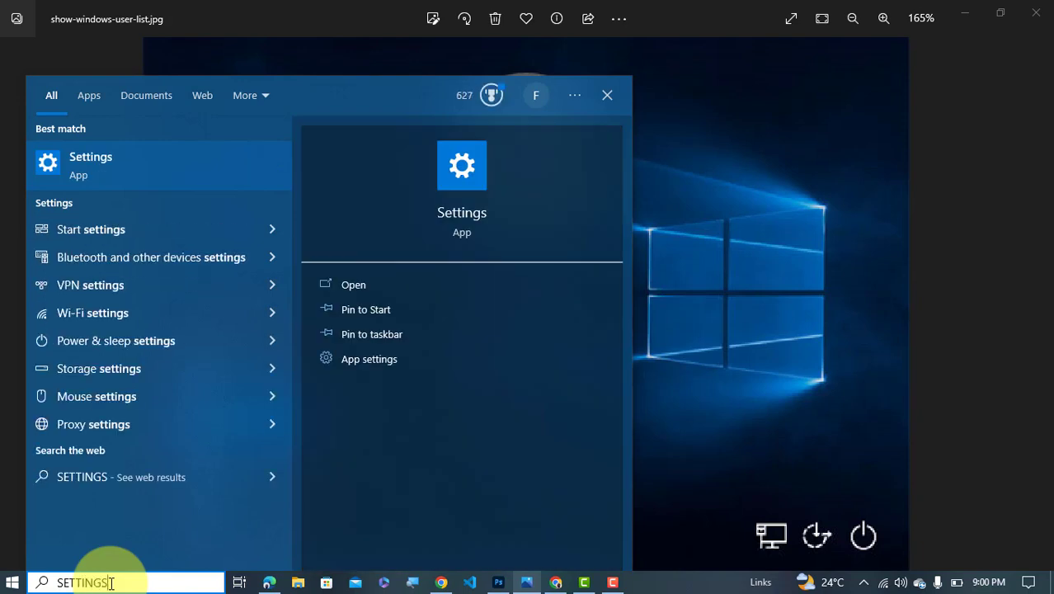
left_click(740, 350)
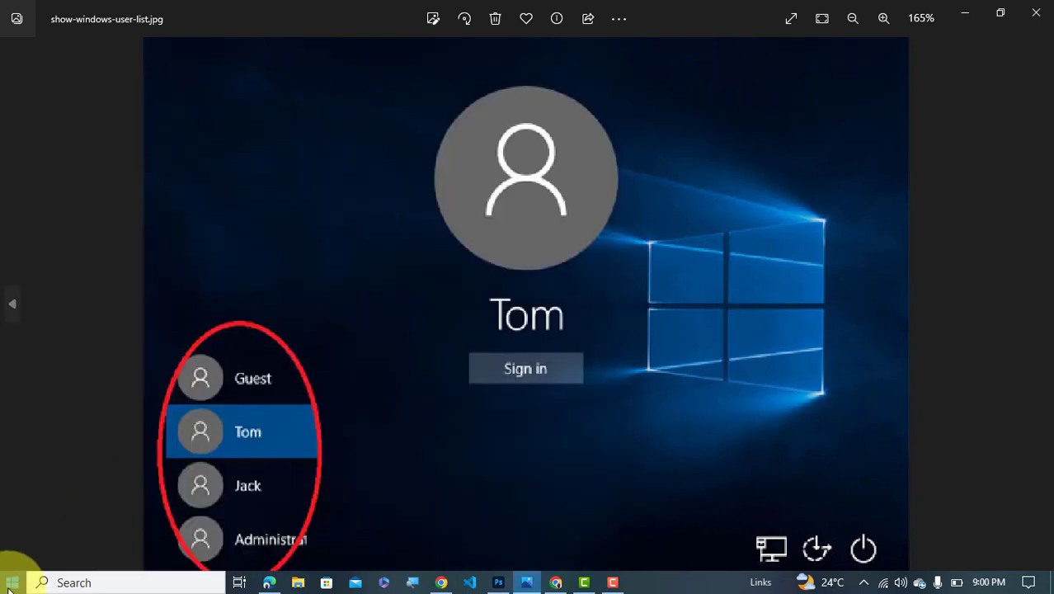
left_click(17, 583)
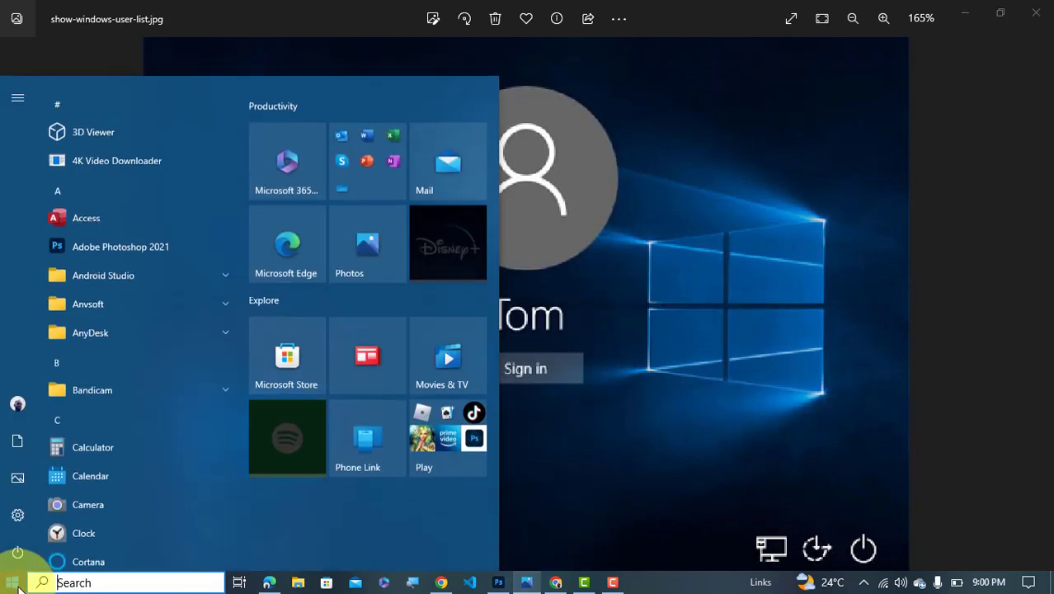
mouse_move(18, 516)
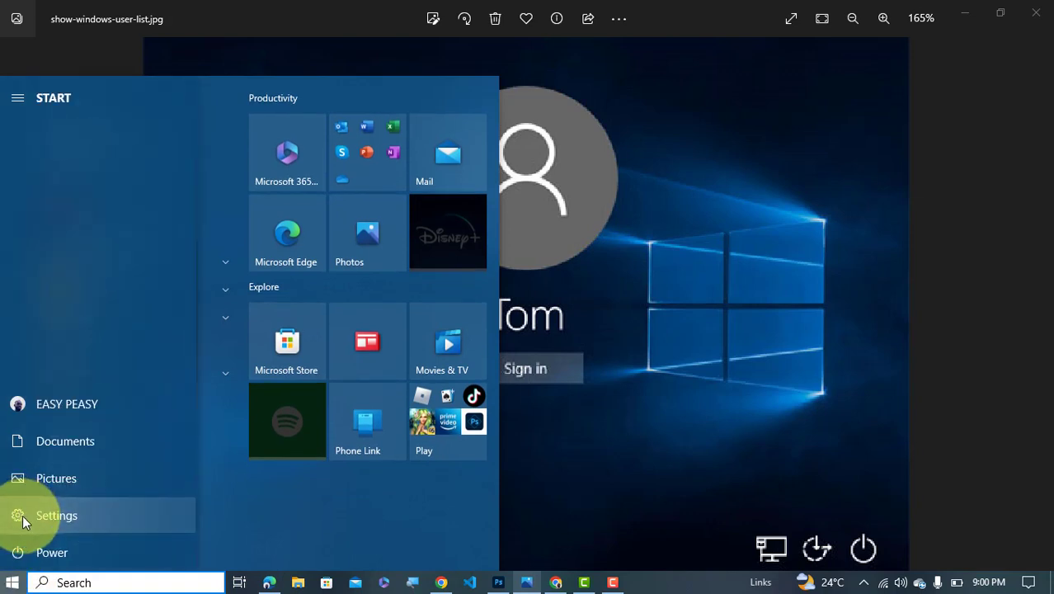
left_click(170, 494)
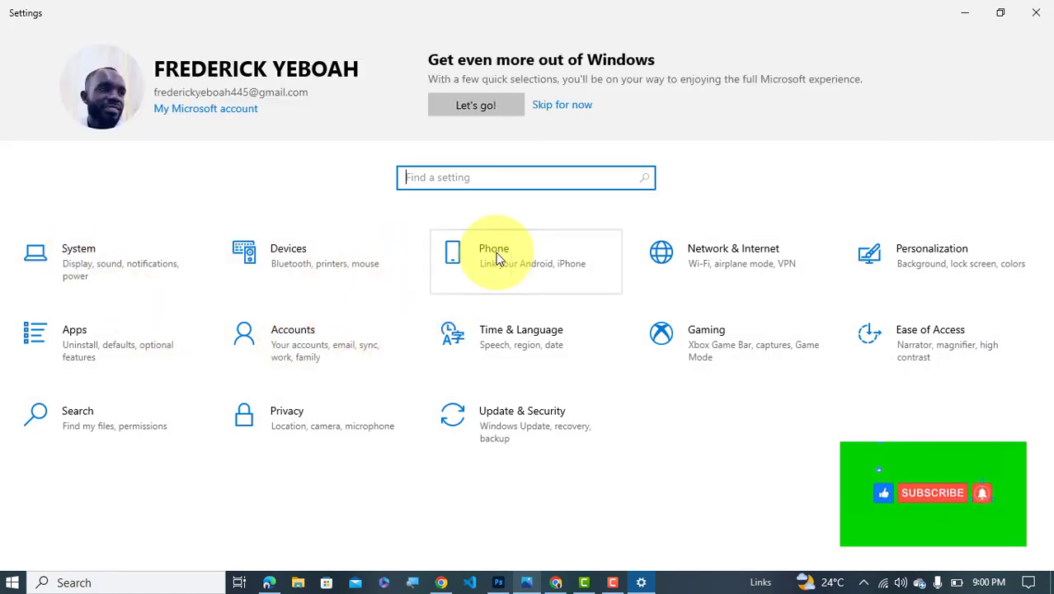
Open the Accounts category from the Settings home page
left_click(326, 344)
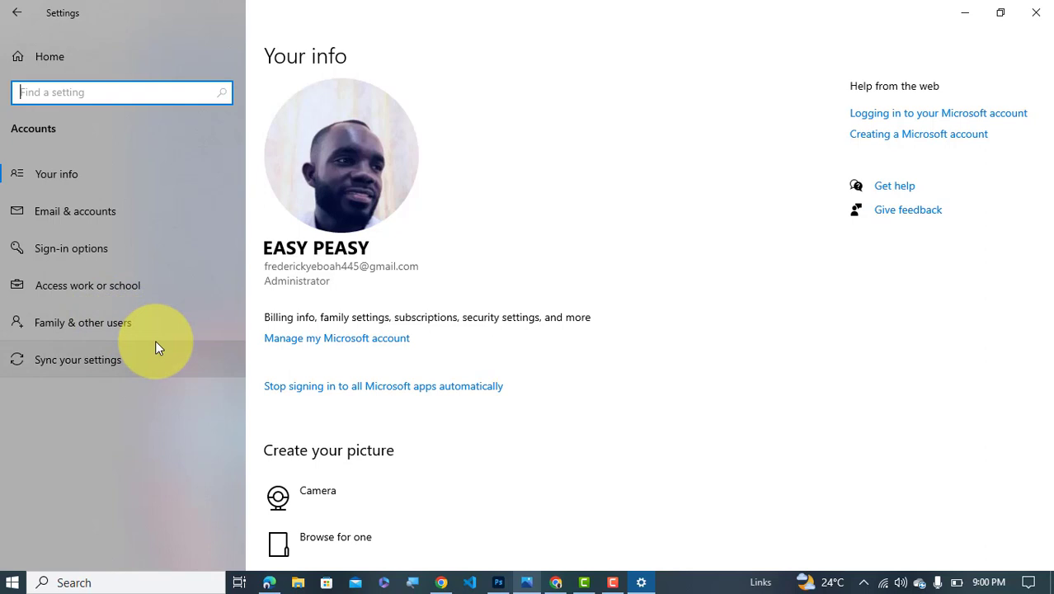
Go to Family & other users and choose Add someone else to this PC
left_click(108, 323)
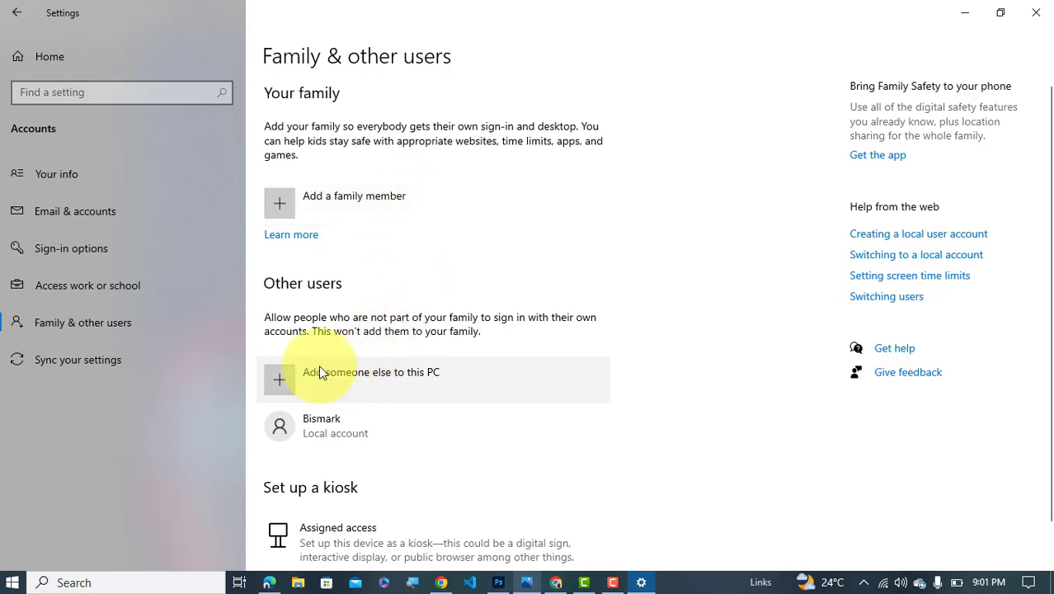
left_click(419, 379)
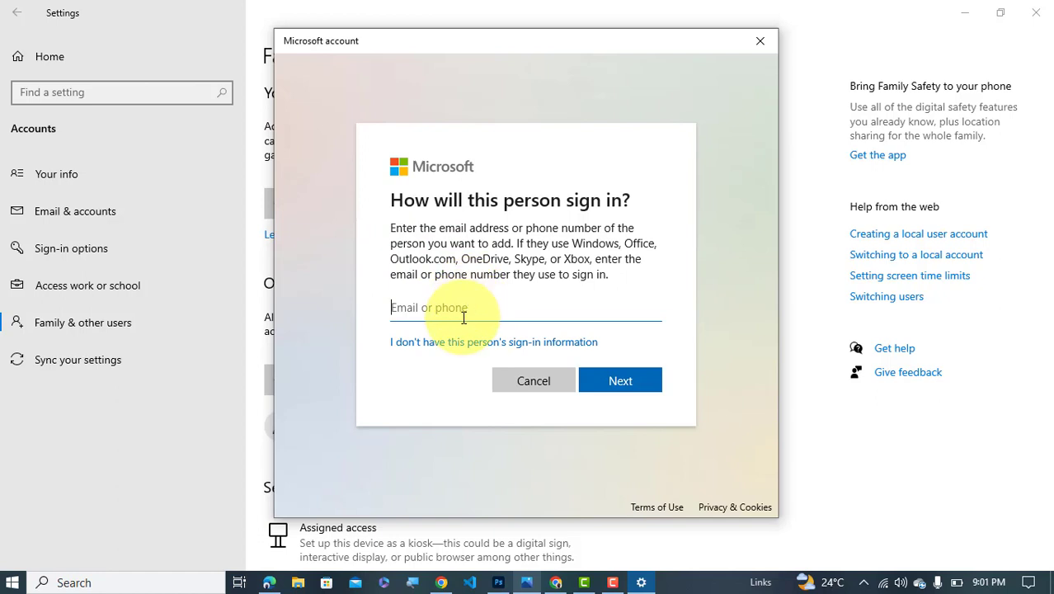
Skip the sign-in information and choose to add a user without a Microsoft account
left_click(427, 349)
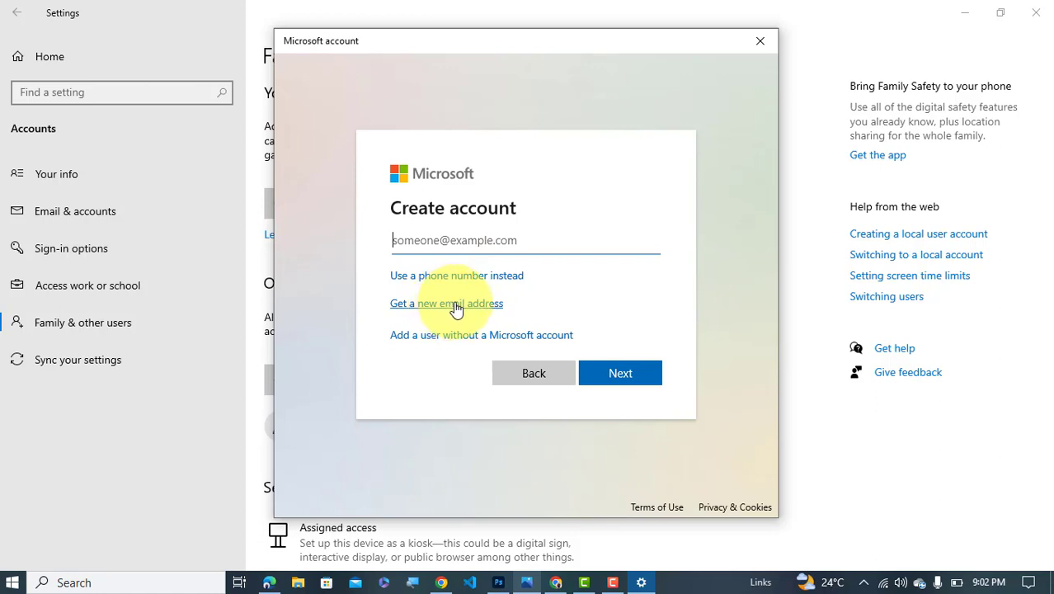
left_click(492, 335)
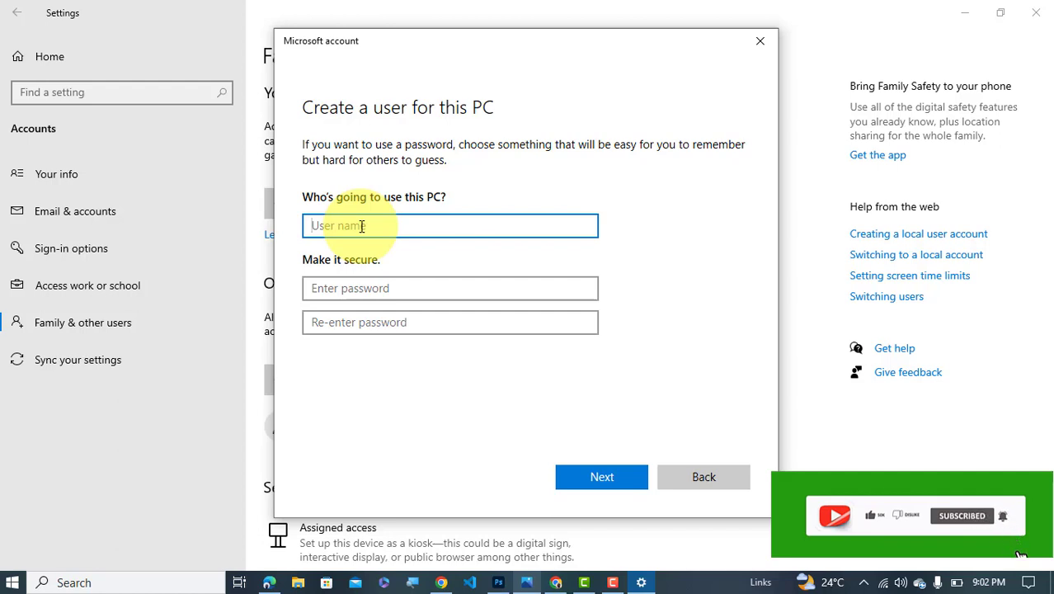
Enter MAXWELL as the user name and a four-character password in both password fields
type("m")
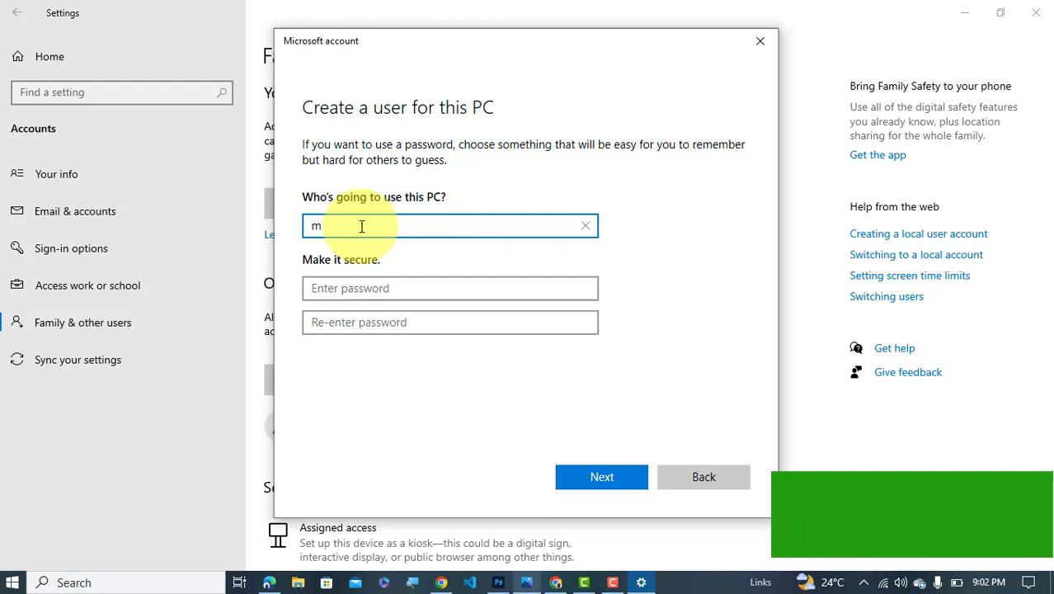
key("BackSpace")
type("MA")
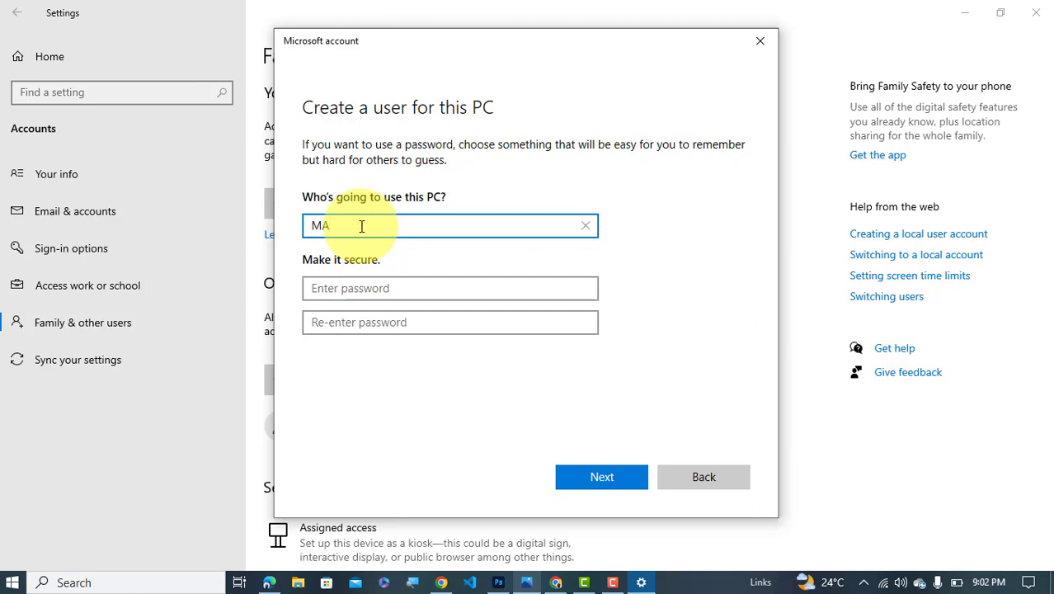
type("XWELL")
left_click(376, 287)
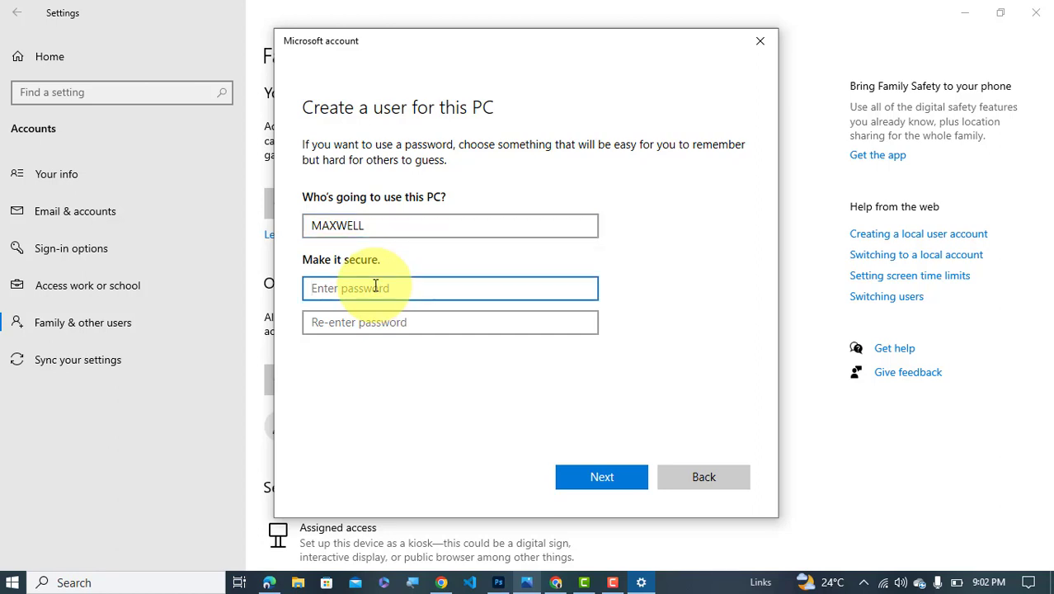
type("••••")
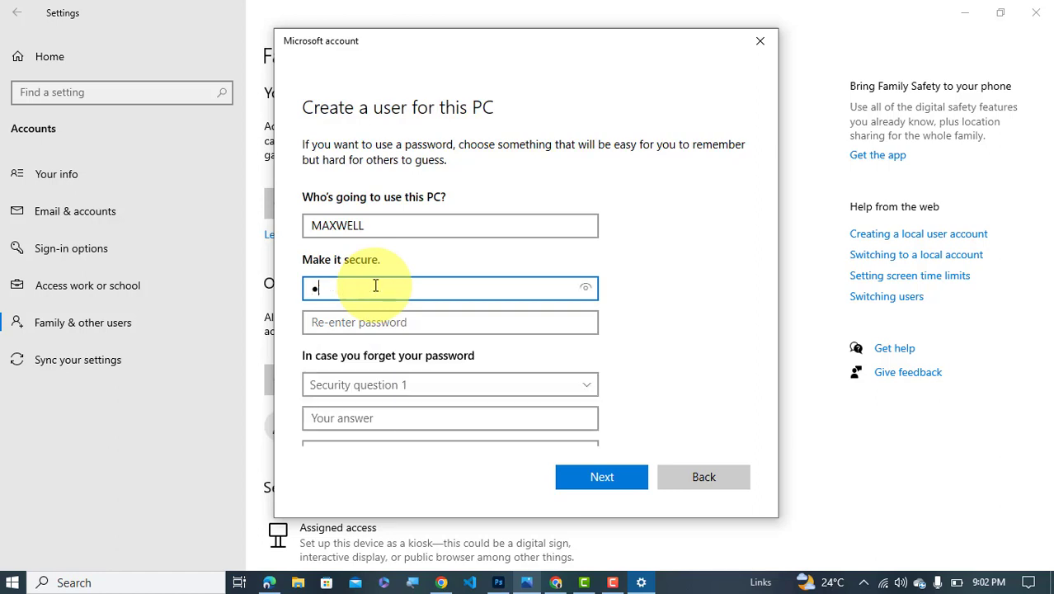
left_click(399, 320)
type("••••")
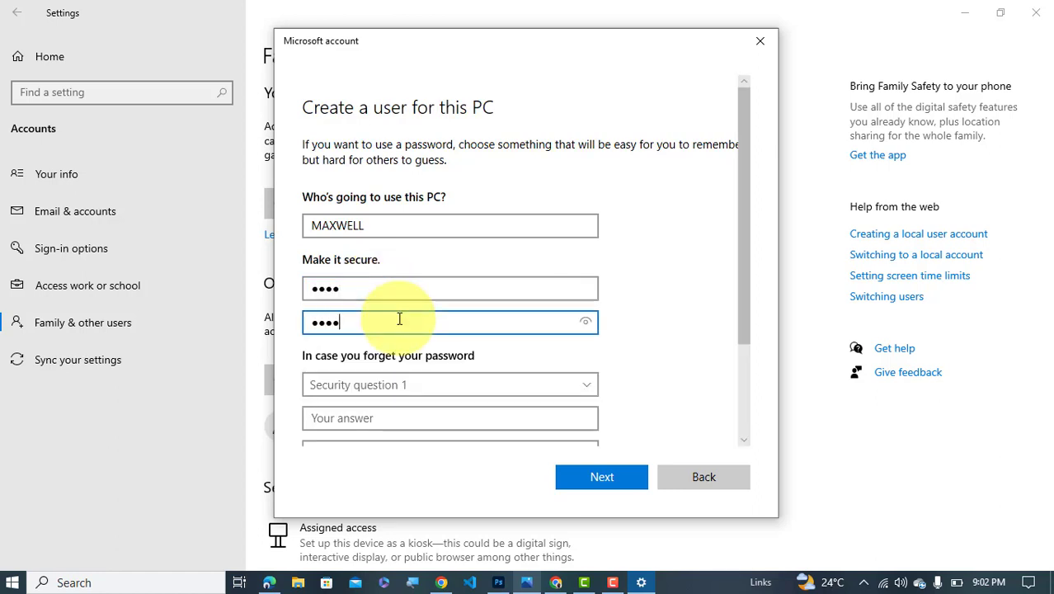
left_click(428, 390)
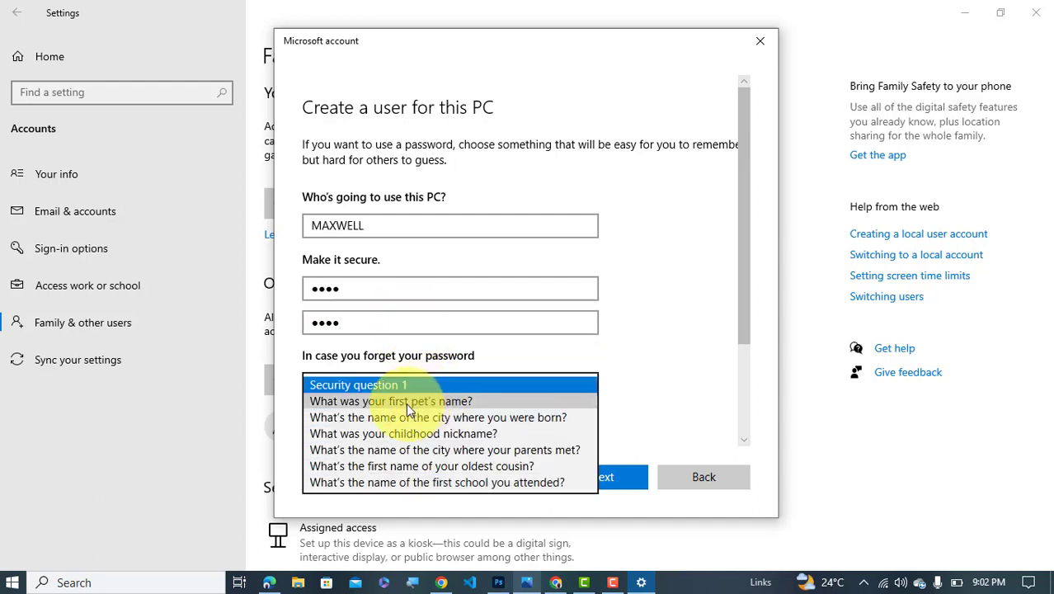
Answer security question 1 (first pet's name) and question 2 (city where you were born)
left_click(405, 402)
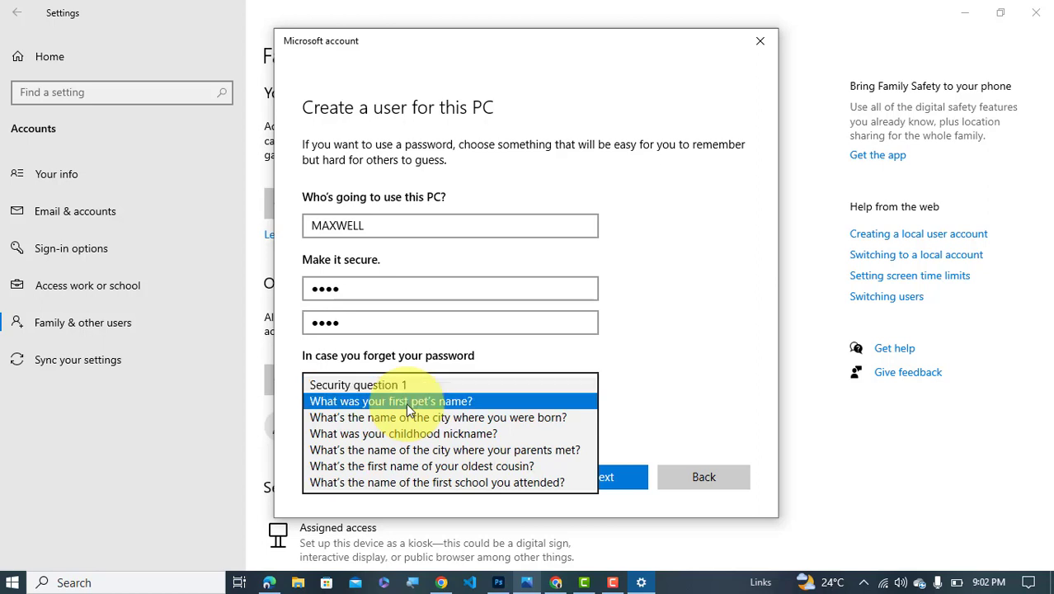
left_click(365, 419)
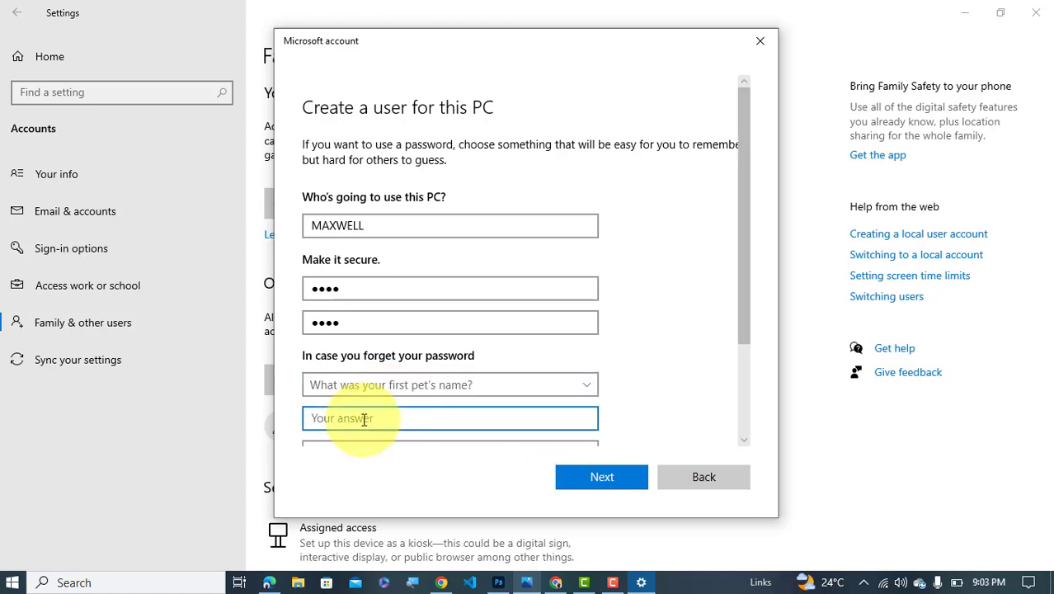
type("DOG")
scroll(365, 419, "down", 3)
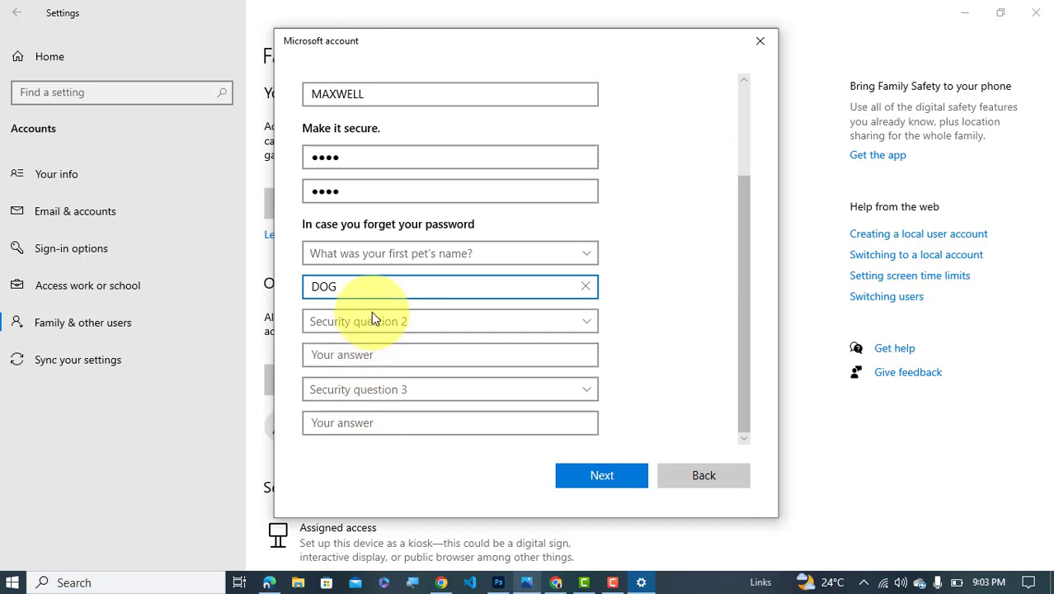
left_click(372, 315)
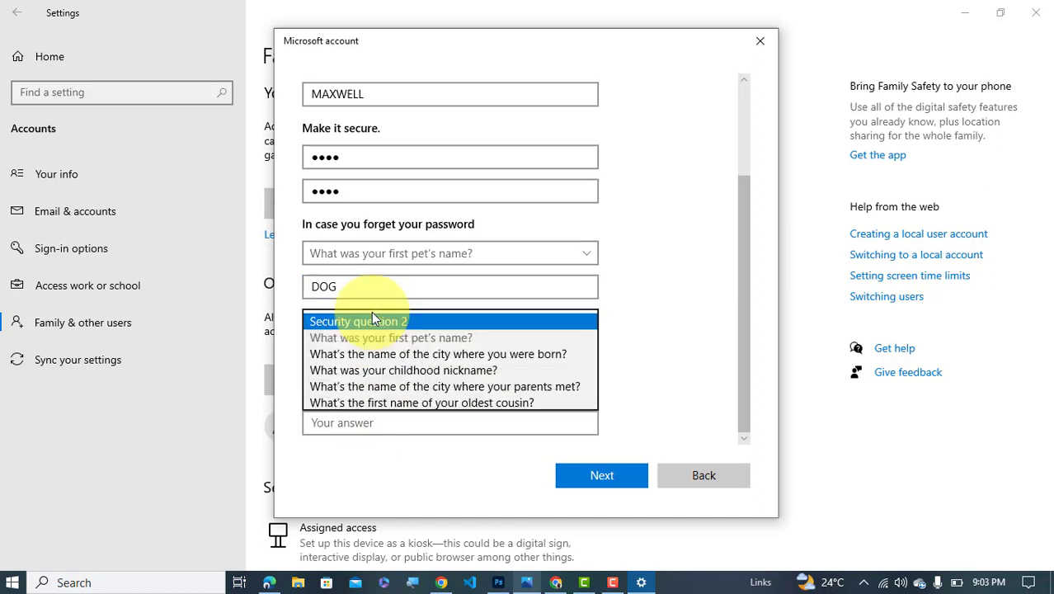
left_click(389, 352)
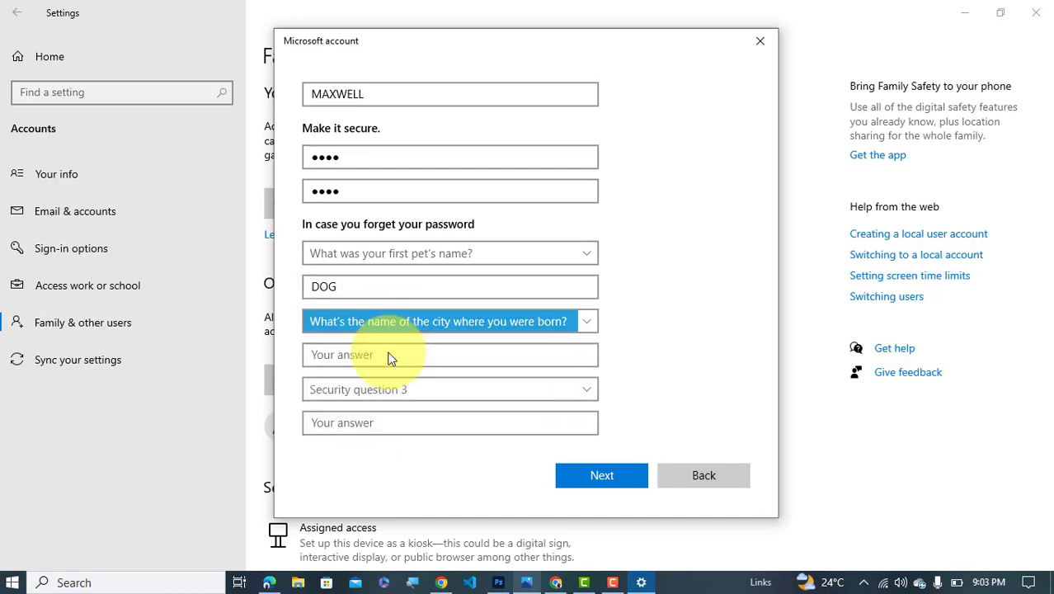
left_click(391, 357)
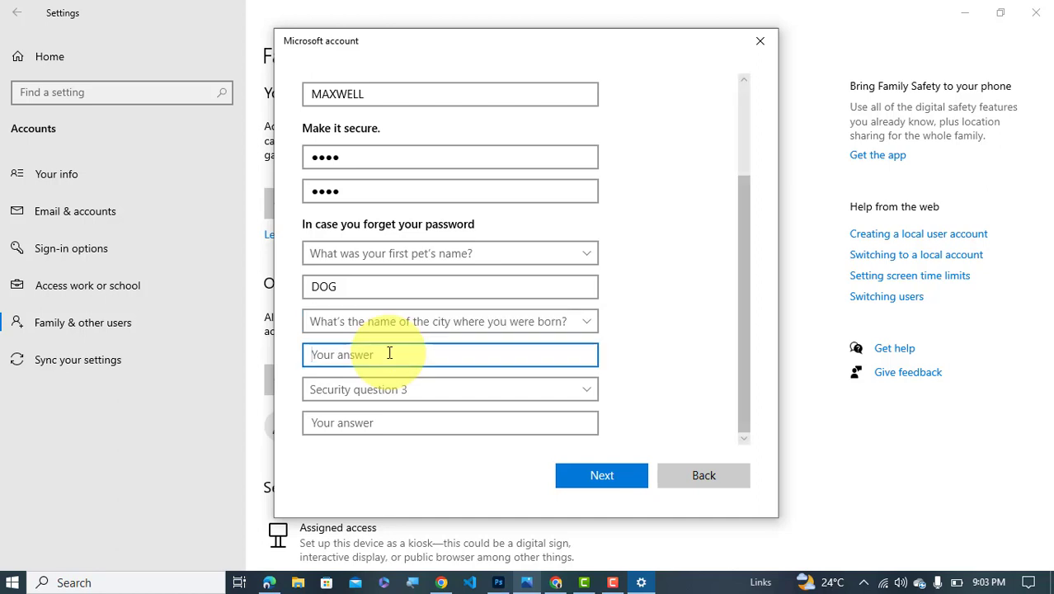
type("WORLD")
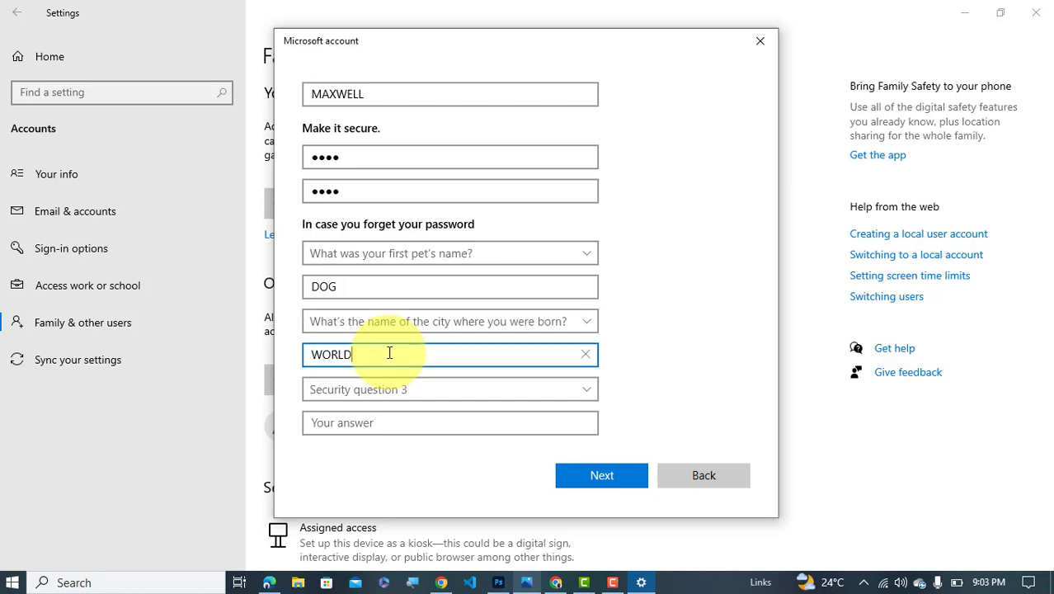
Set security question 3 to childhood nickname, type its answer, and submit the form
left_click(392, 385)
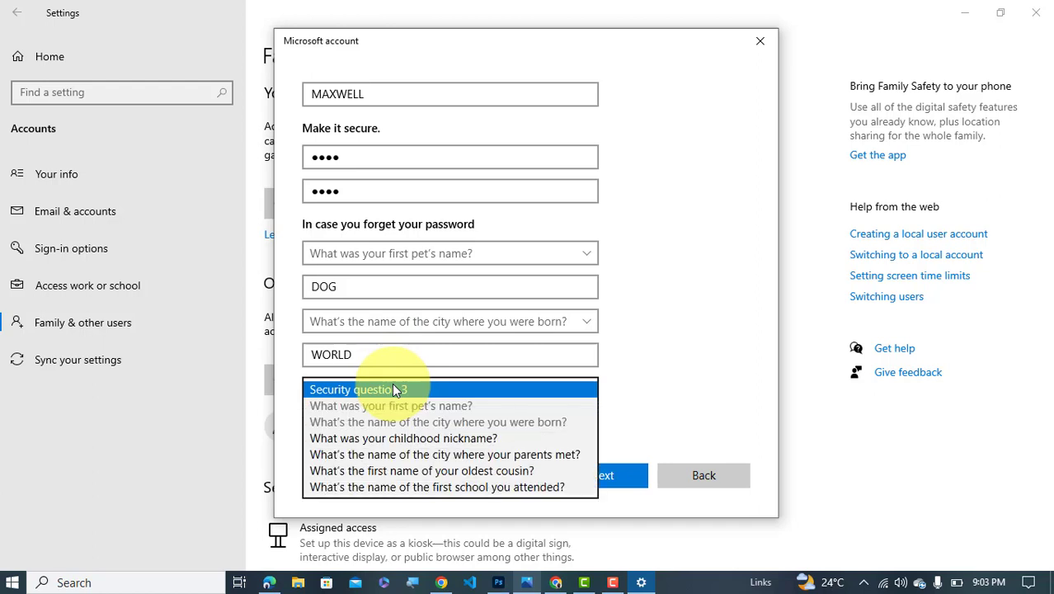
left_click(450, 439)
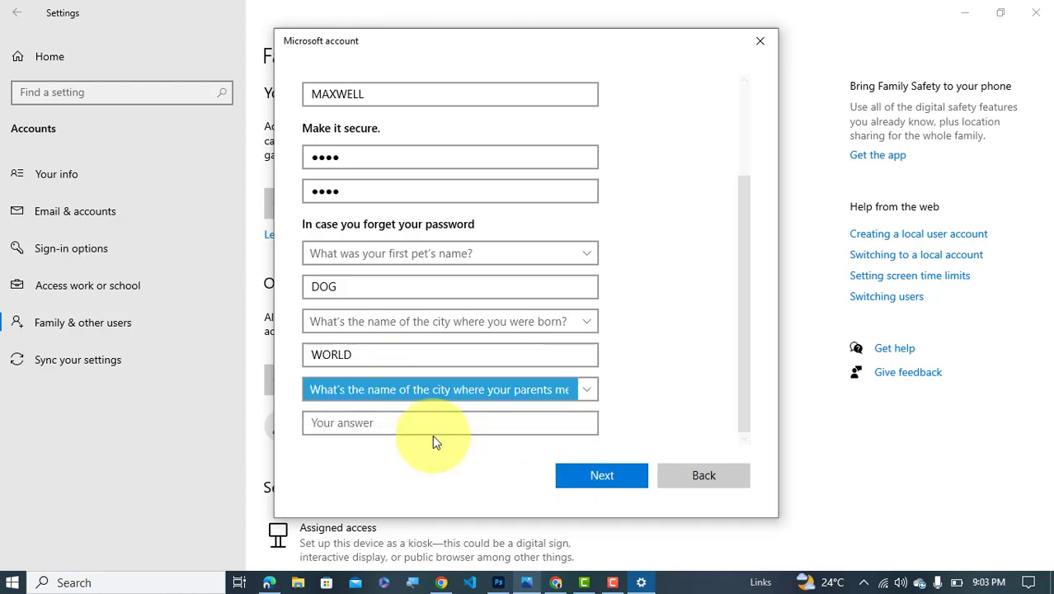
left_click(411, 396)
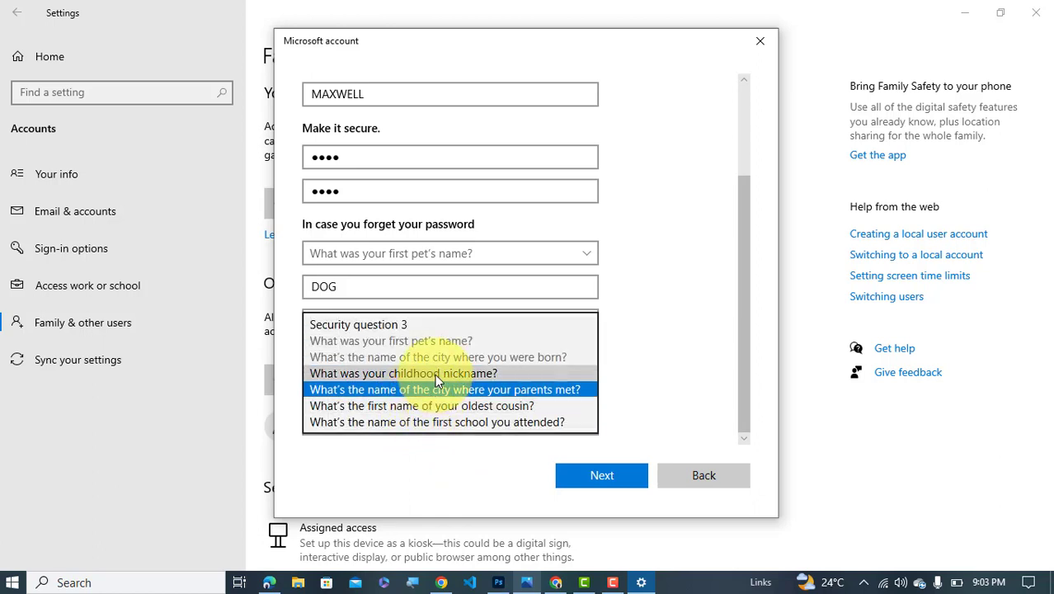
left_click(435, 373)
left_click(421, 422)
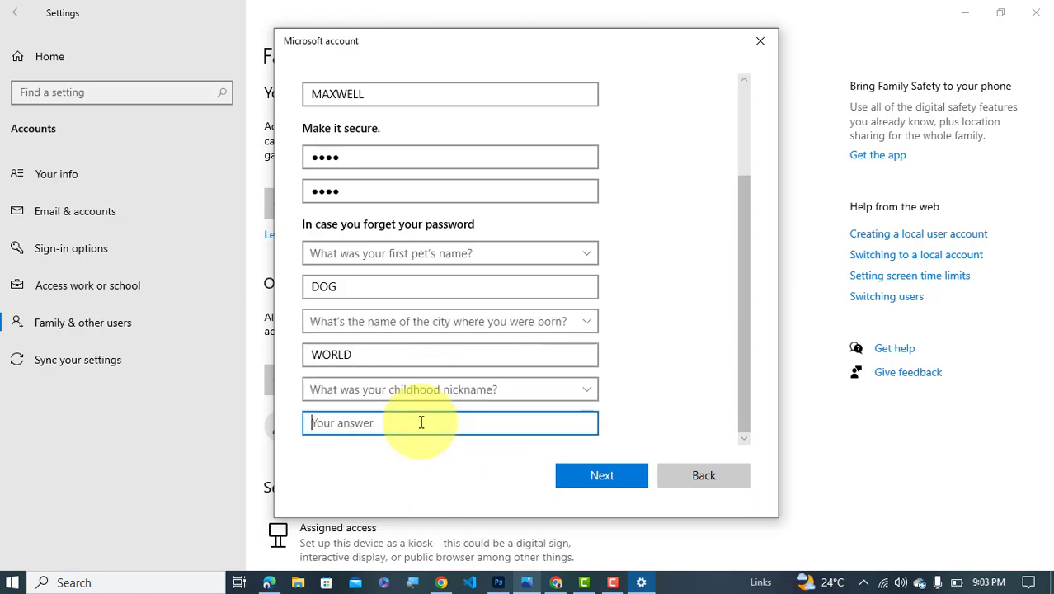
type("TECH1 ")
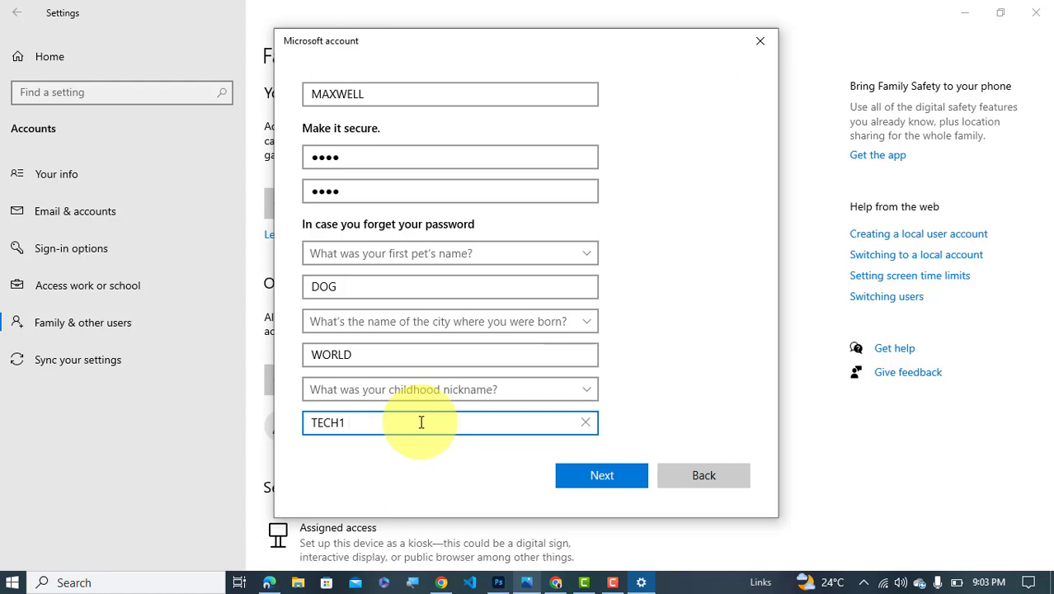
type("AIDEAS")
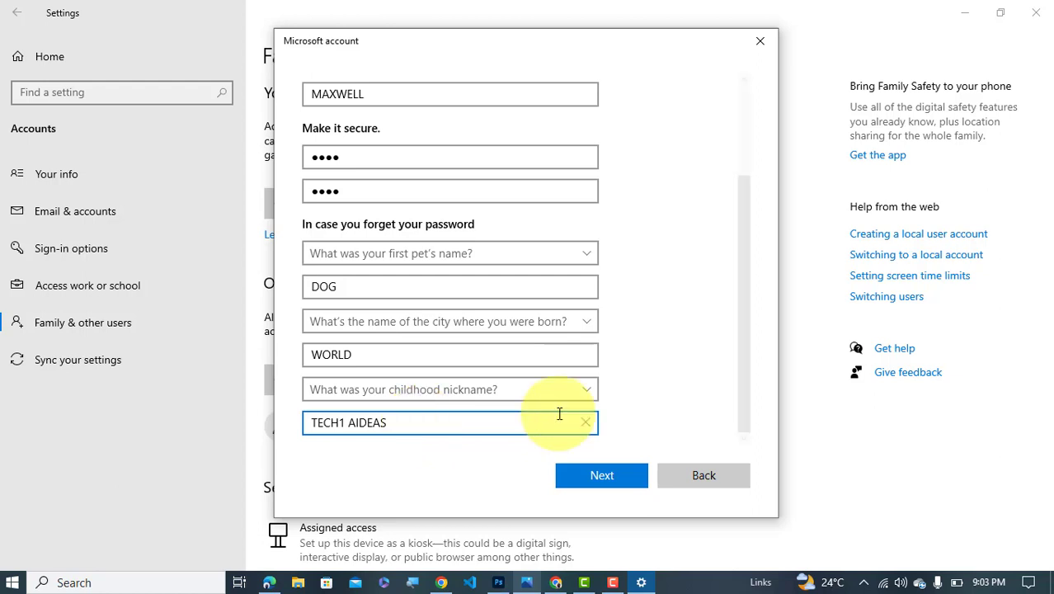
left_click(603, 476)
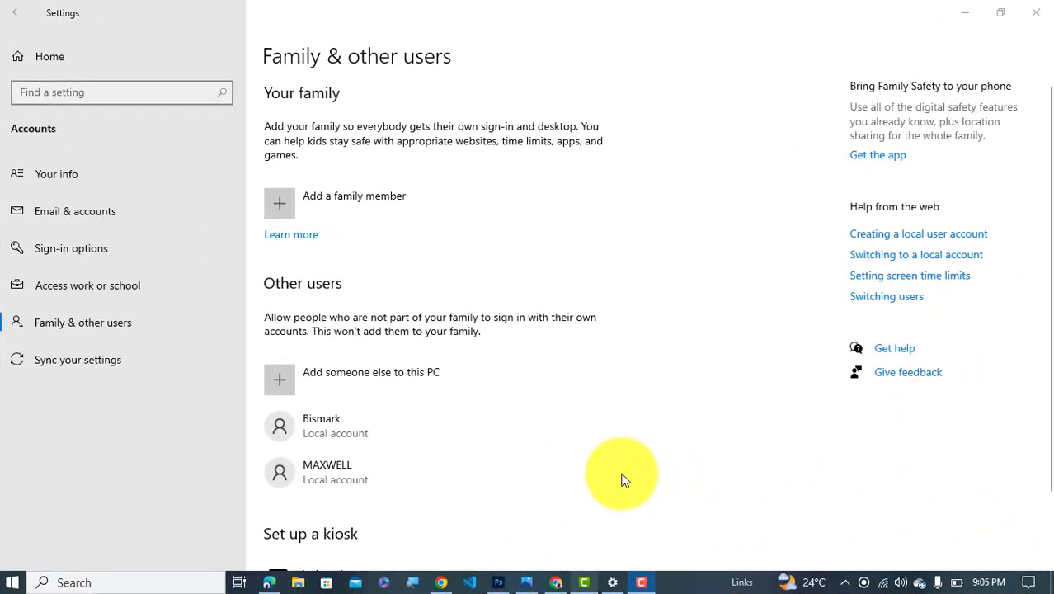
Expand the new MAXWELL account entry under Other users to reveal its options
left_click(399, 474)
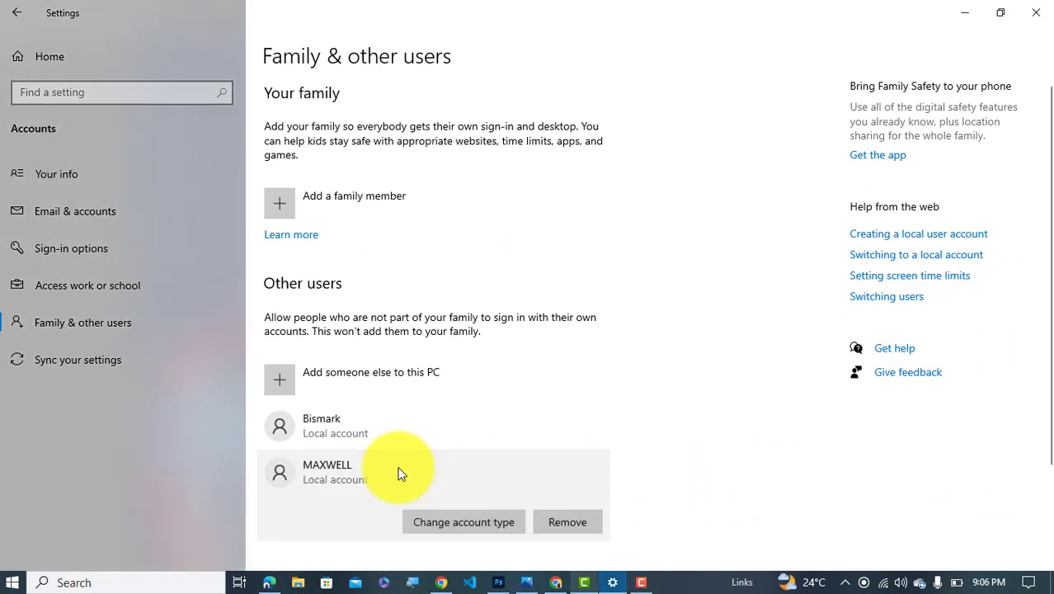
scroll(400, 474, "down", 3)
scroll(459, 412, "up", 1)
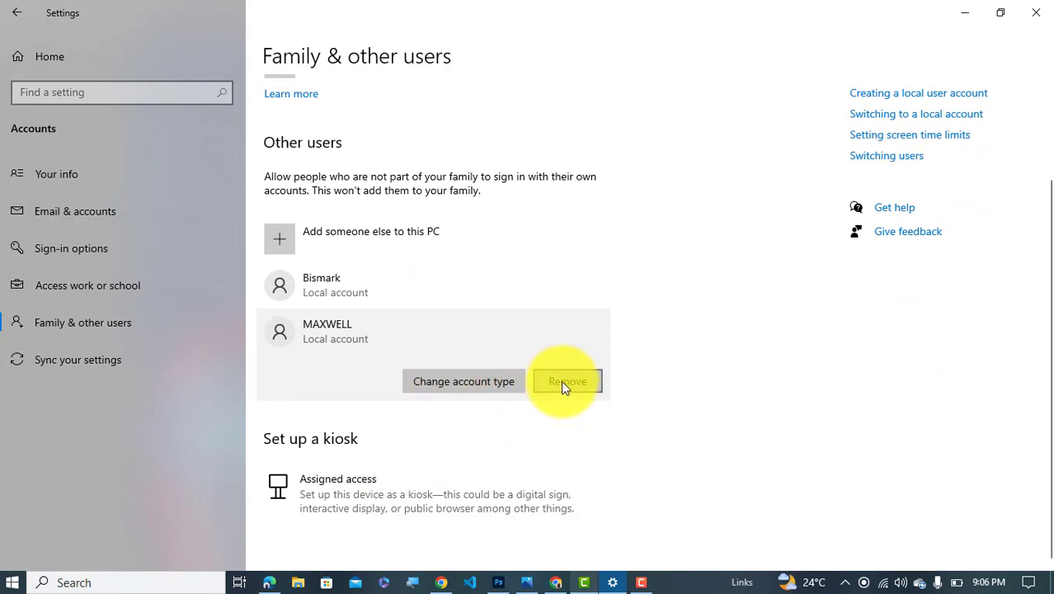
Change MAXWELL's account type to Standard User and confirm with OK
left_click(453, 381)
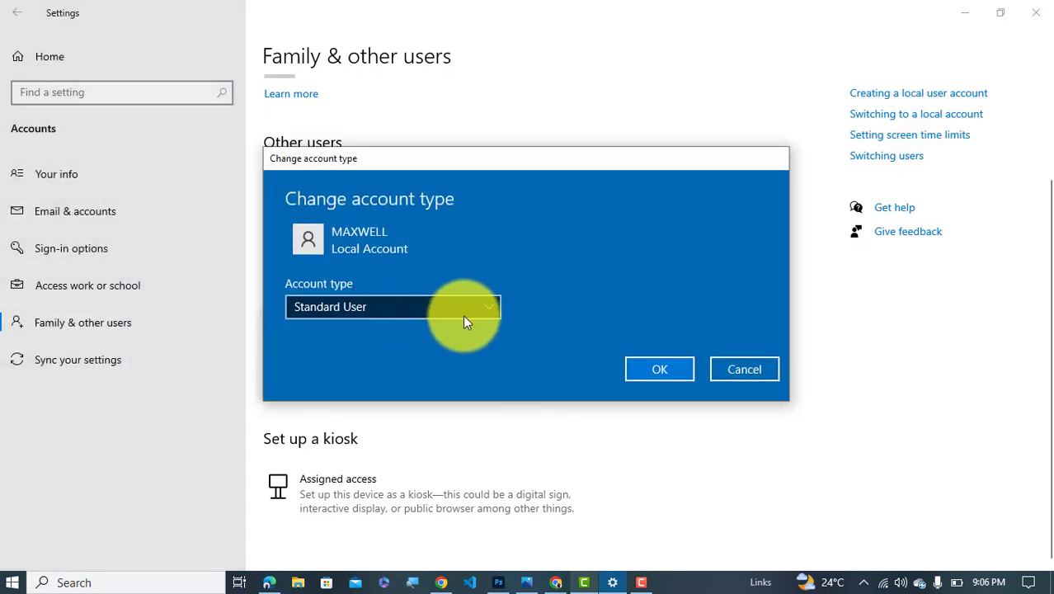
left_click(485, 311)
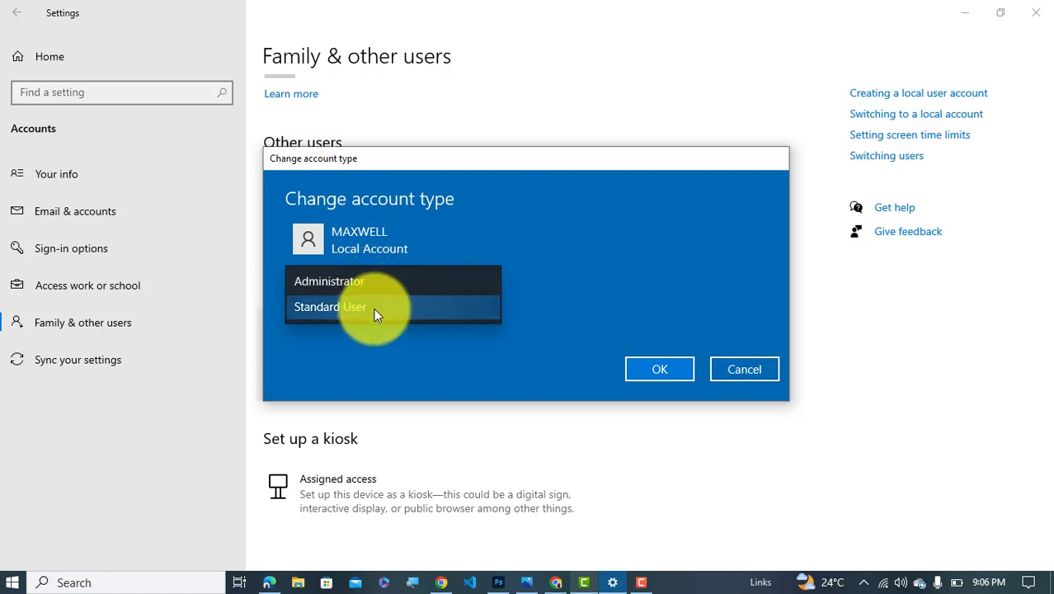
left_click(374, 308)
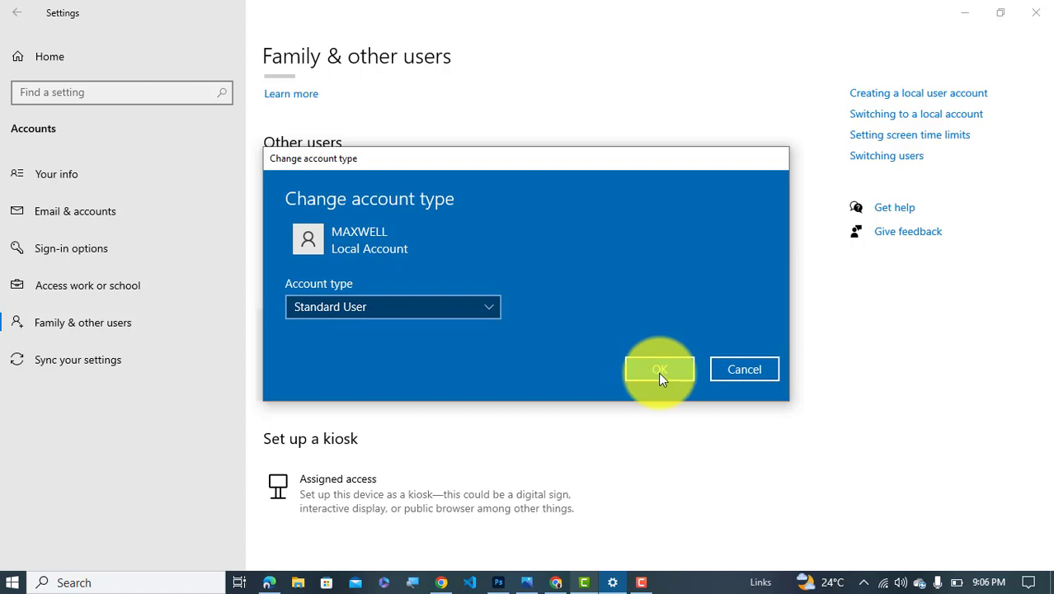
left_click(658, 372)
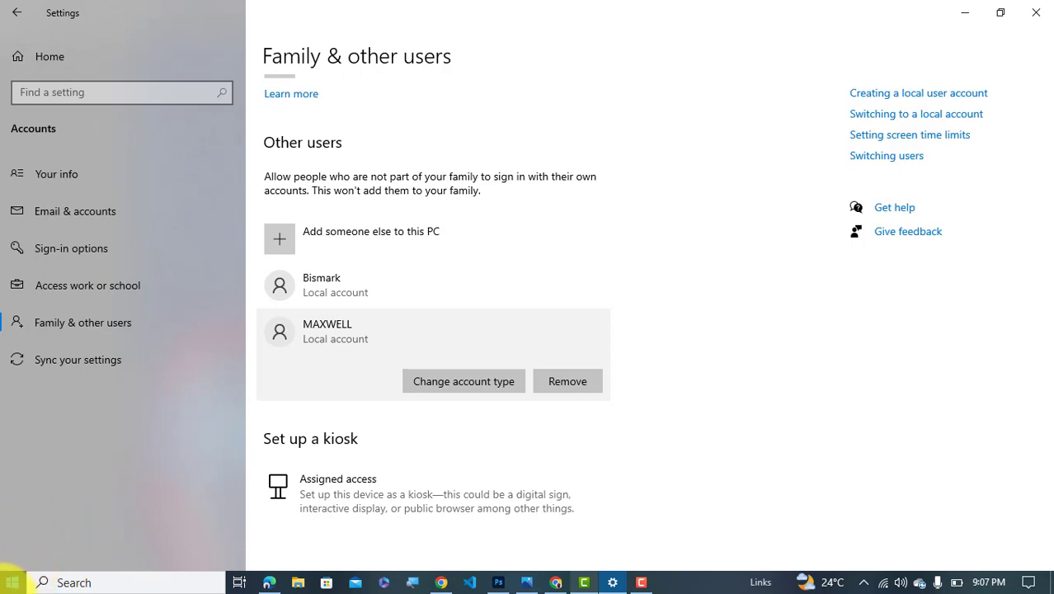
Show the Start menu account flyout offering Lock, Sign out and switching to MAXWELL
left_click(10, 583)
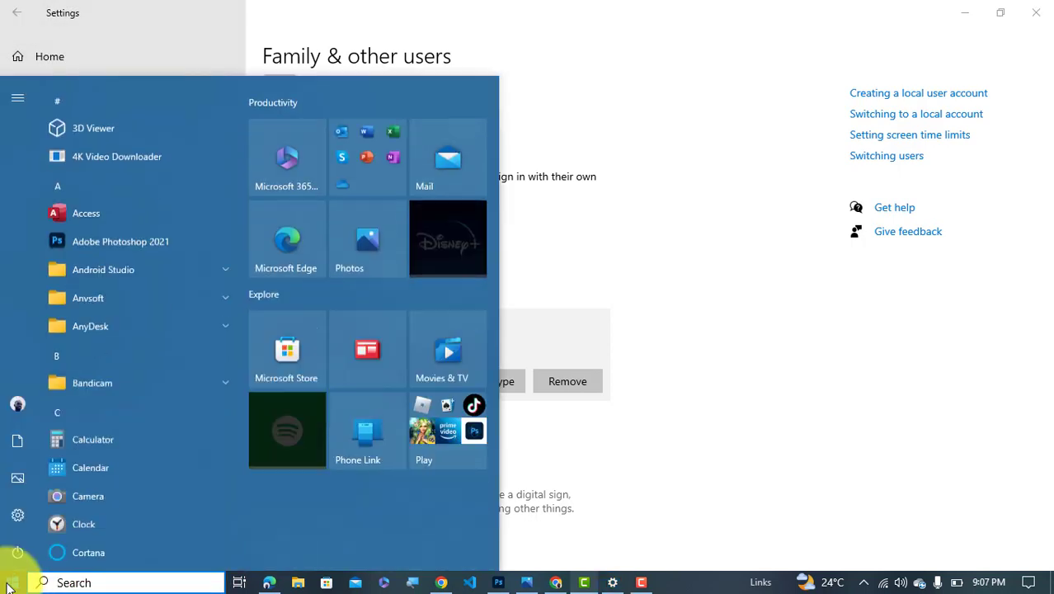
left_click(9, 584)
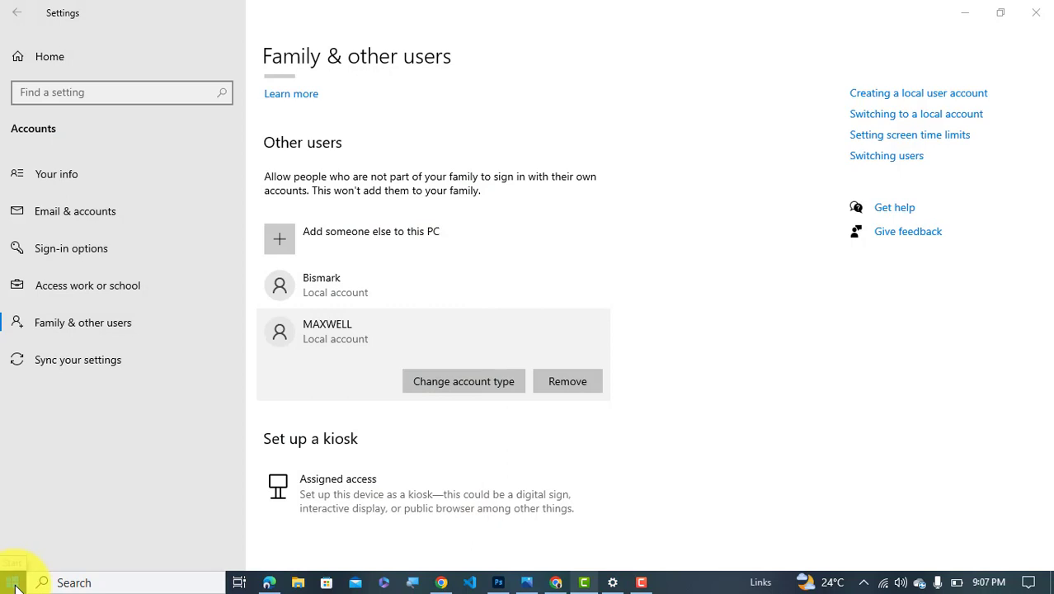
left_click(15, 584)
mouse_move(12, 410)
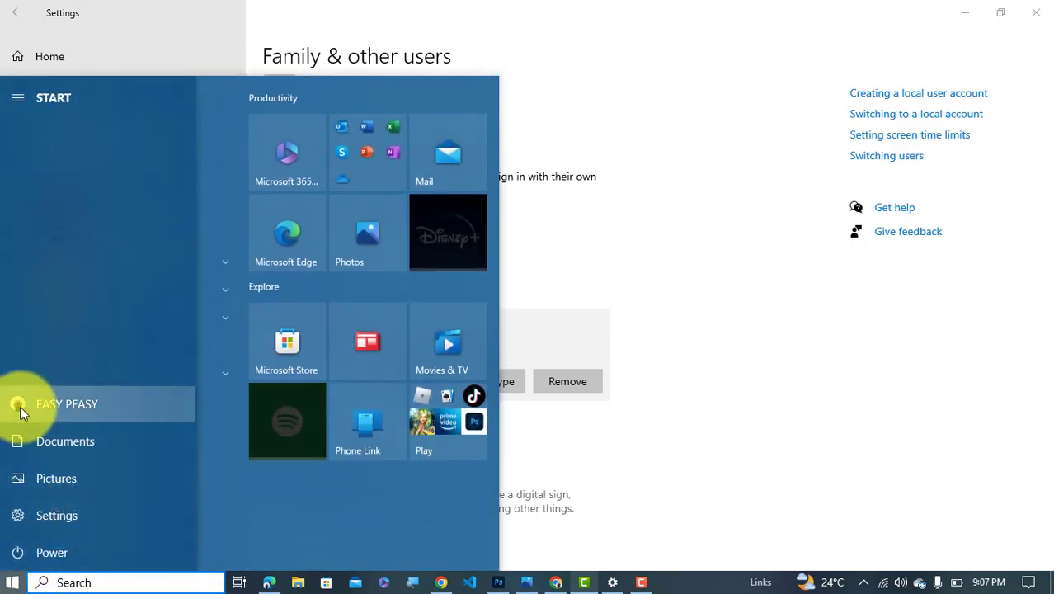
left_click(20, 406)
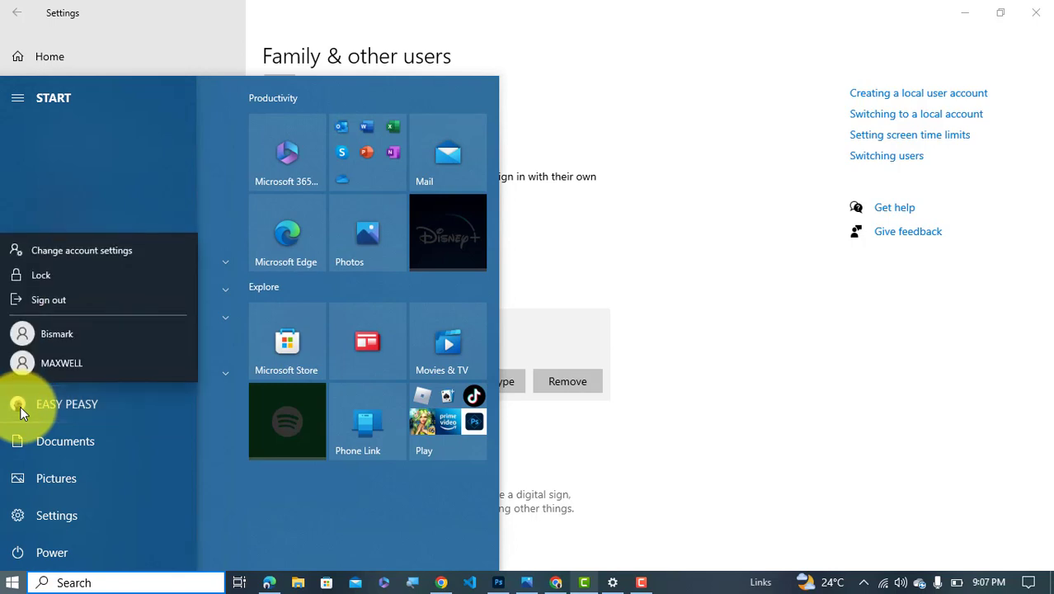